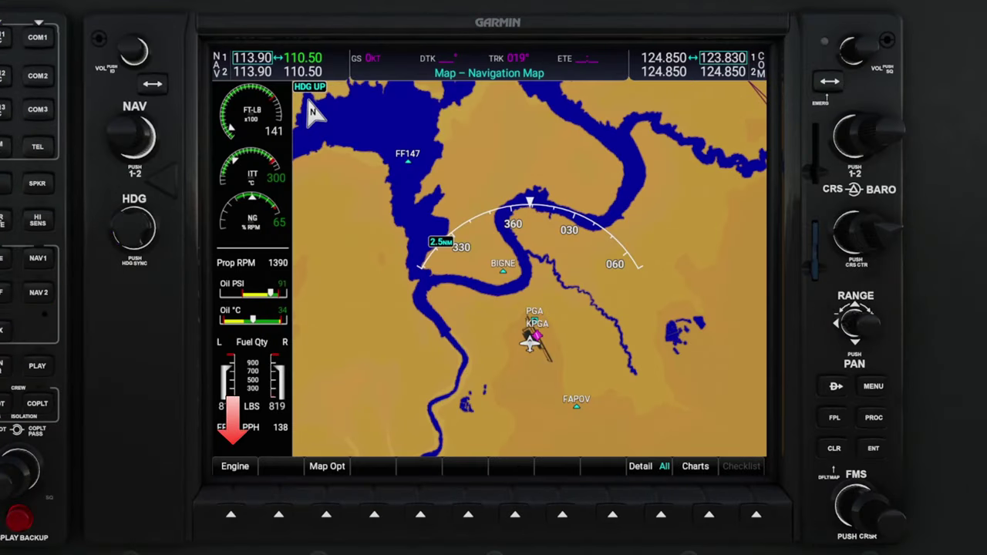
Show the Engine System page with fuel totalizer readouts, reading 11055 LB used with empty tanks
left_click(231, 515)
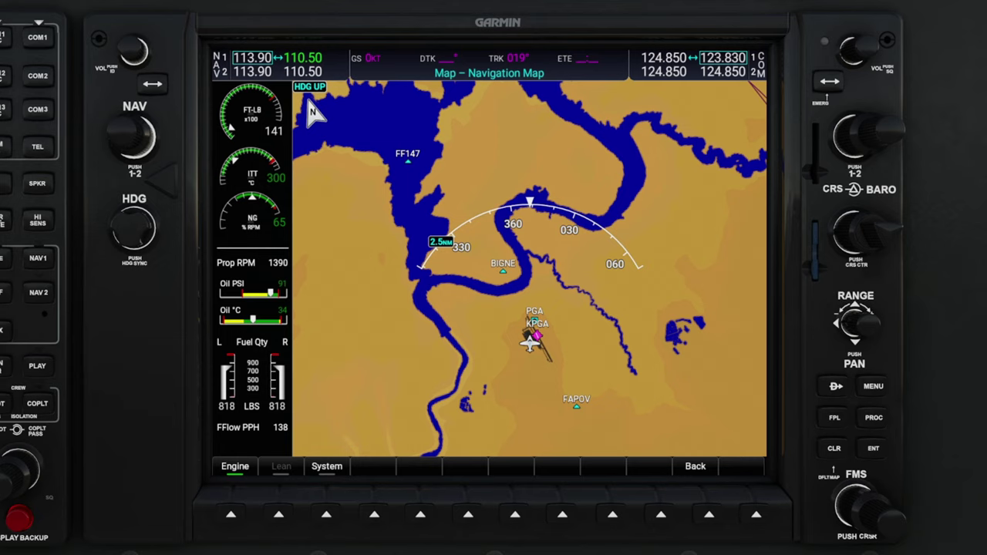
left_click(327, 514)
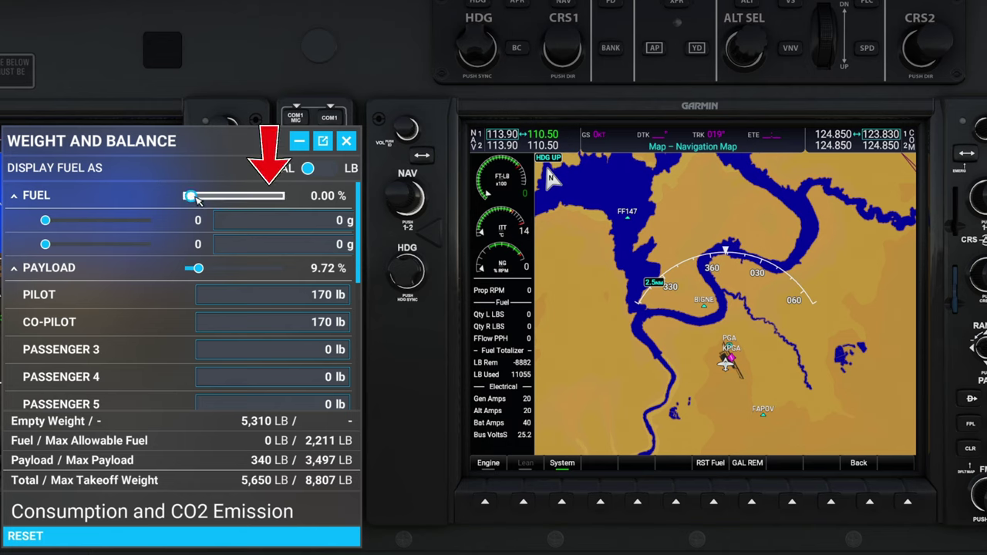
Fill both tanks to 100%, reset the fuel totalizer, and trim remaining fuel by one gallon
left_click_drag(193, 198, 280, 197)
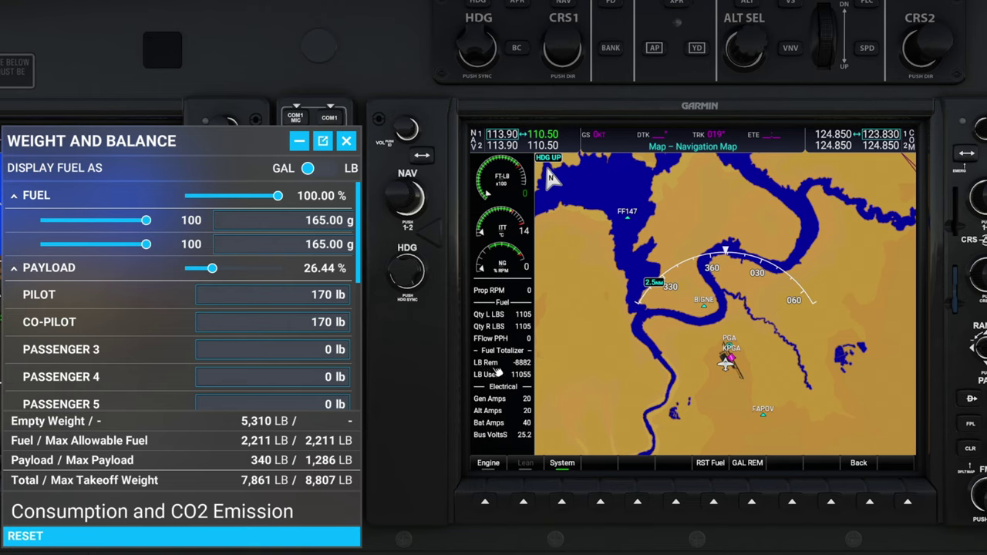
left_click(715, 504)
left_click(754, 502)
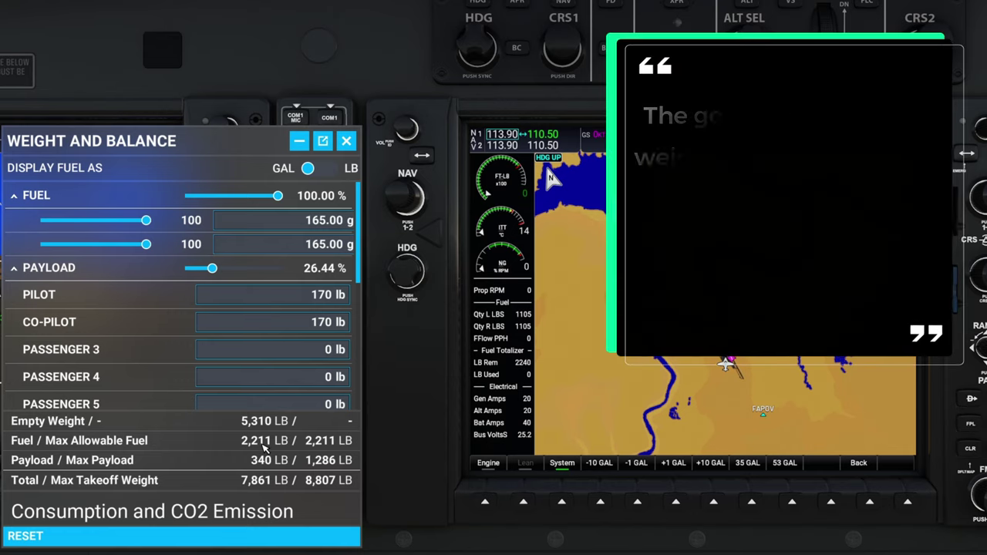
left_click(678, 506)
left_click(640, 505)
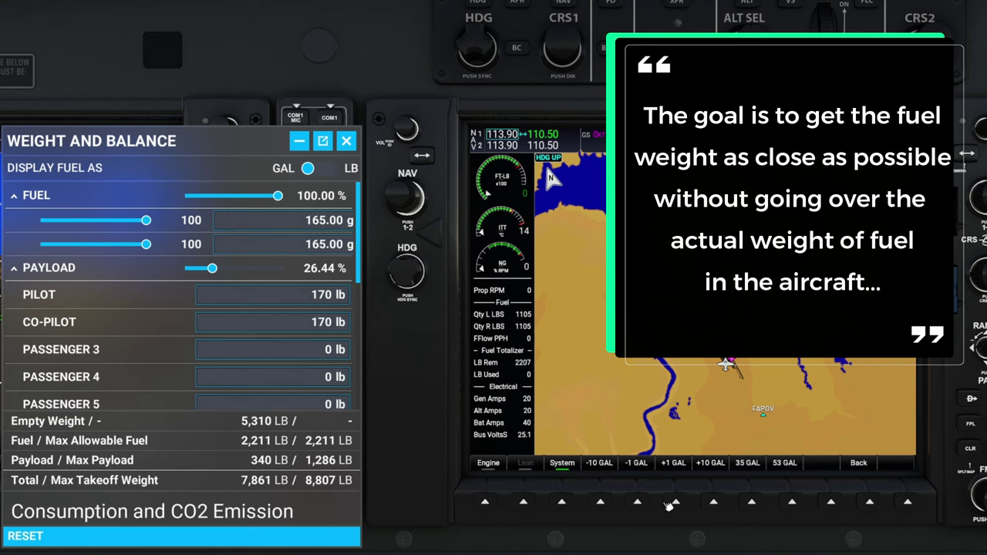
left_click(870, 505)
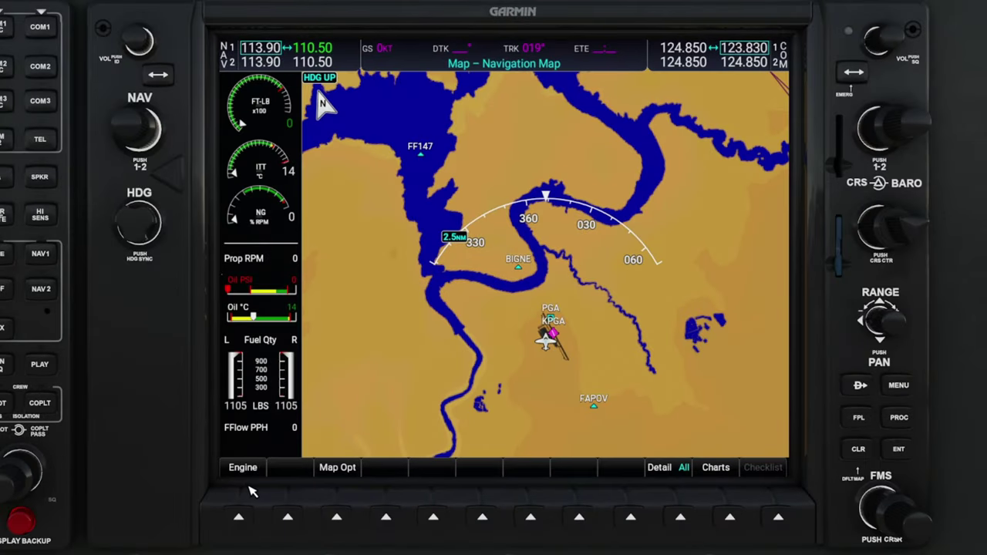
Show traffic on the map and cycle terrain shading through Relative and Off, ending on Topo
left_click(337, 519)
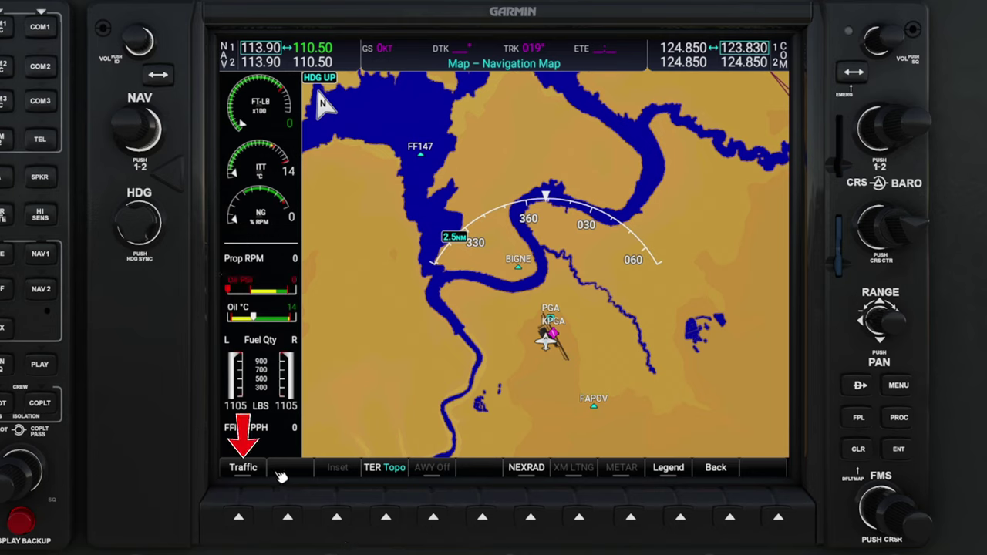
left_click(244, 522)
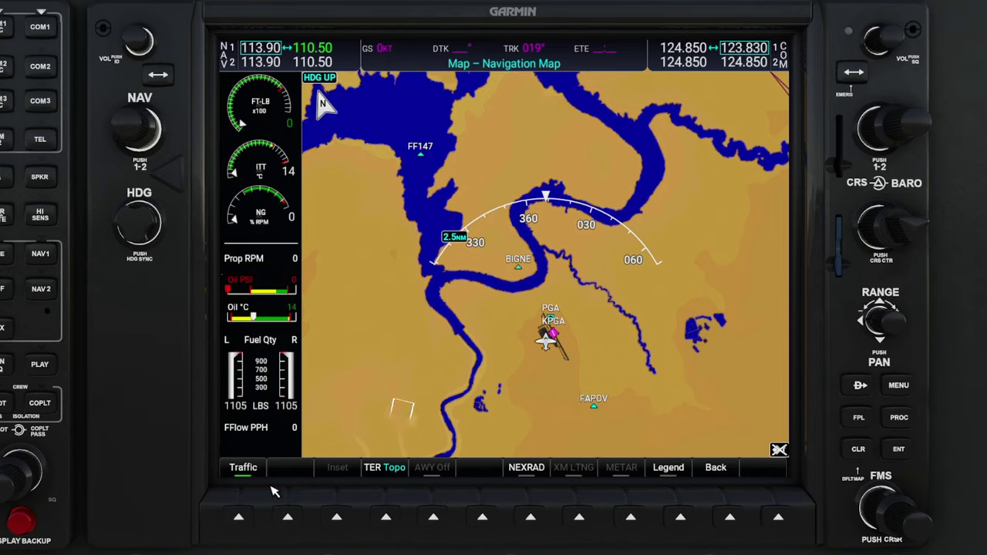
left_click(387, 520)
left_click(387, 520)
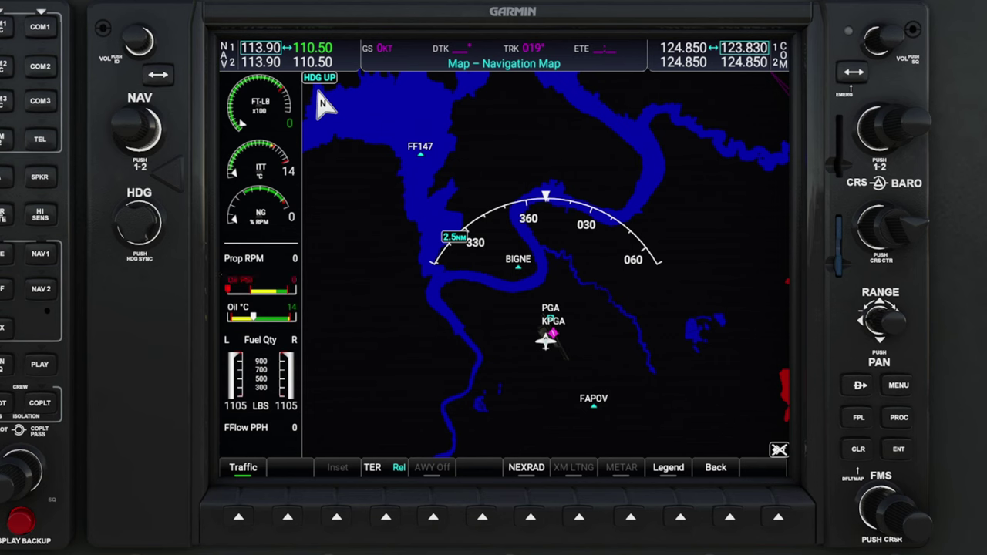
scroll(879, 316, "down", 1)
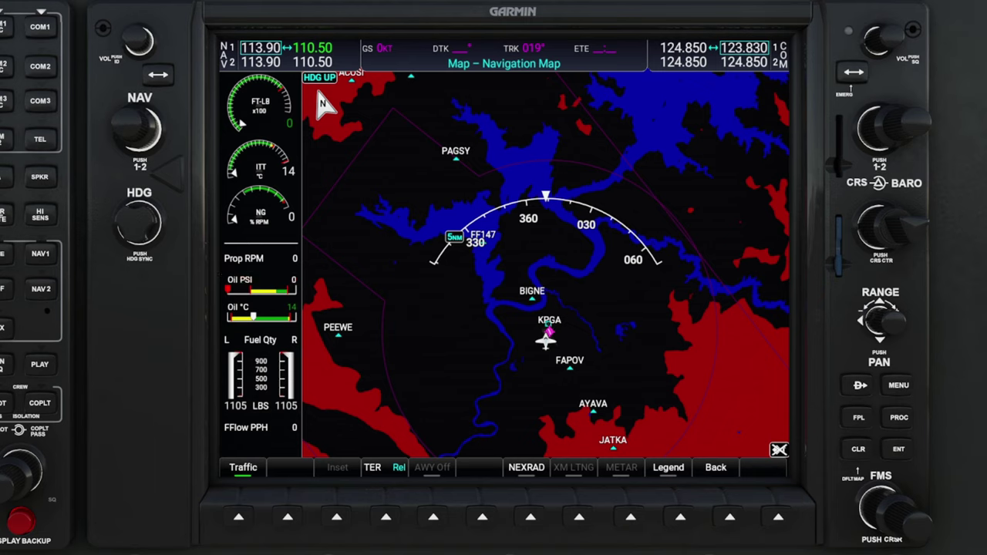
left_click(387, 518)
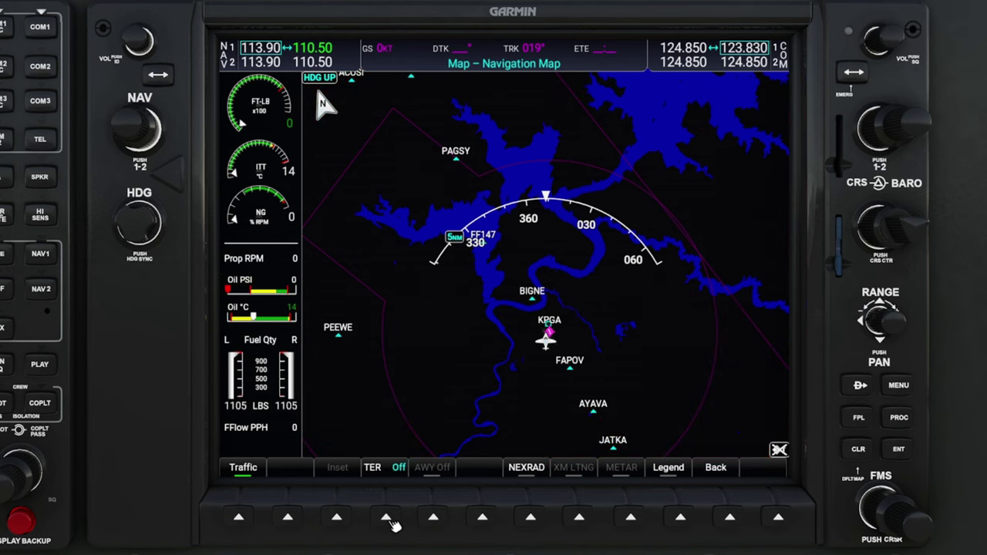
left_click(387, 518)
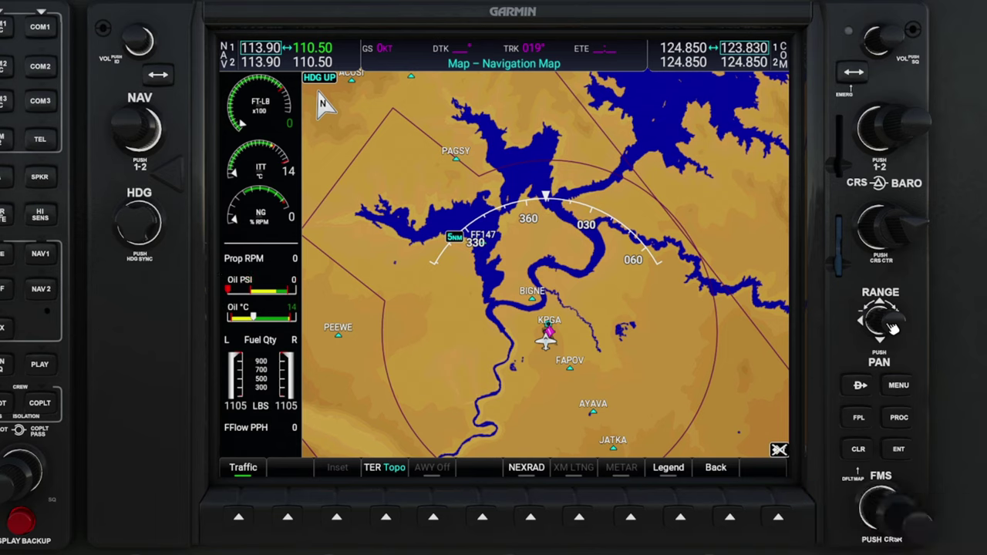
Overlay NEXRAD weather, toggle the terrain elevation legend on and off, and return to map options
left_click(532, 520)
scroll(900, 328, "down", 4)
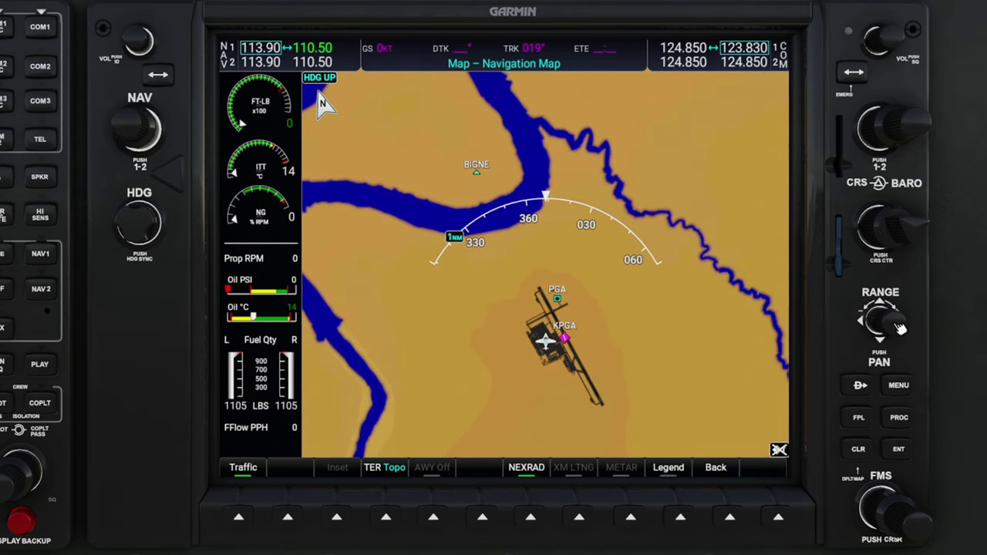
scroll(894, 327, "up", 3)
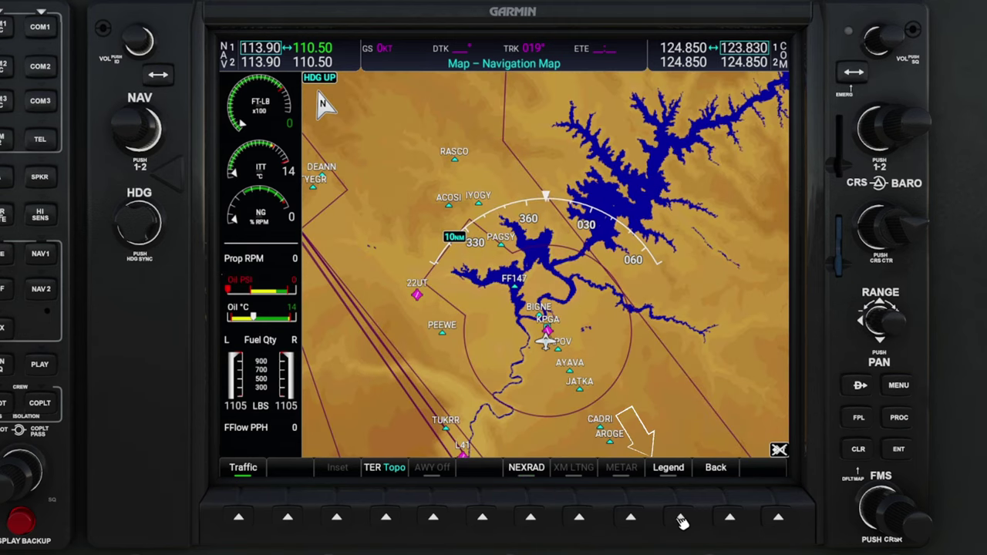
left_click(682, 520)
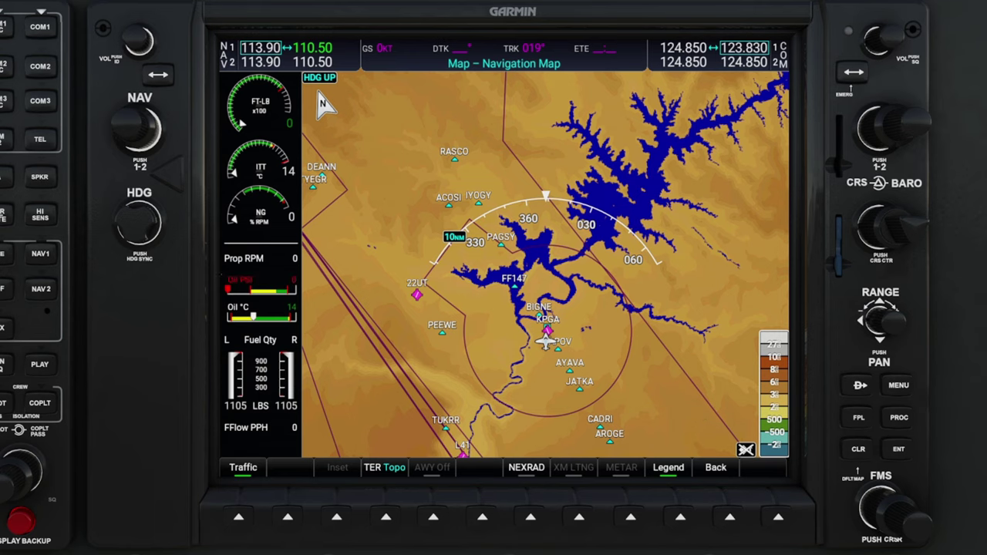
left_click(680, 520)
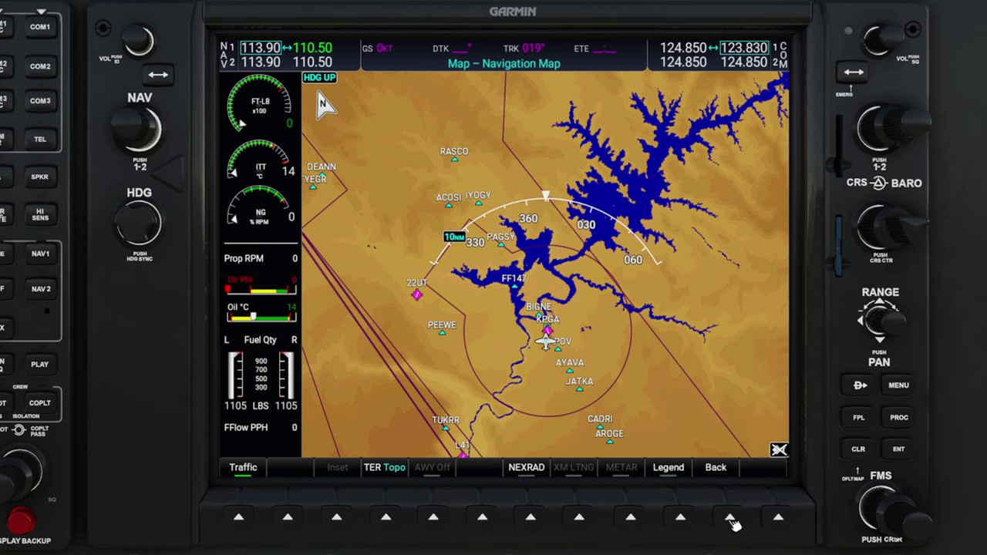
left_click(730, 519)
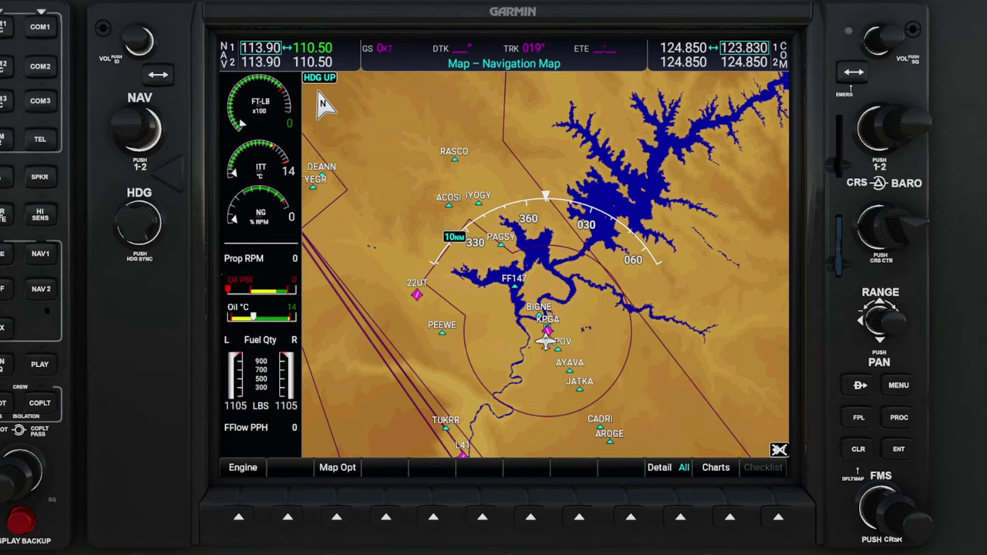
Cycle map detail through levels 3, 2, 1 and All, then bring up the KPGA airport chart
left_click(681, 520)
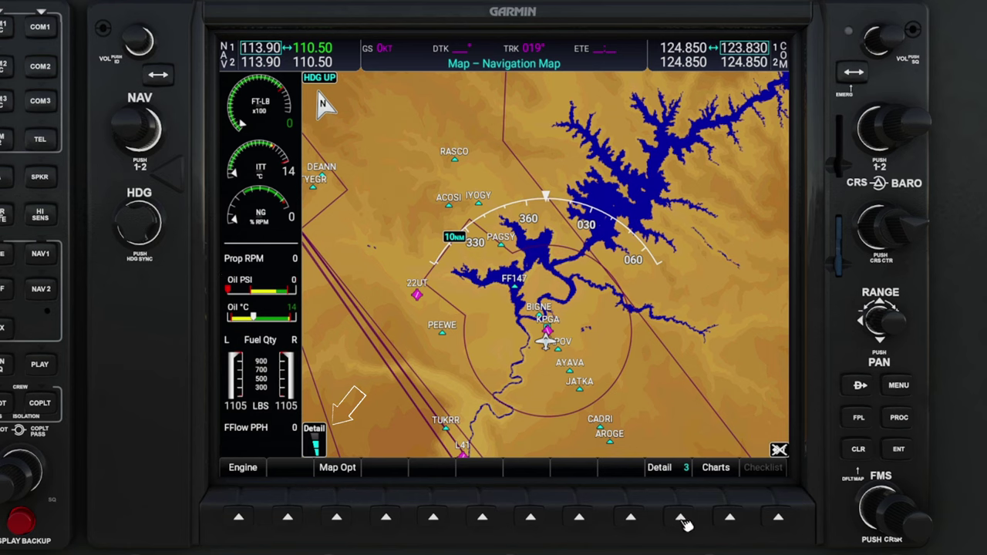
left_click(682, 520)
left_click(682, 520)
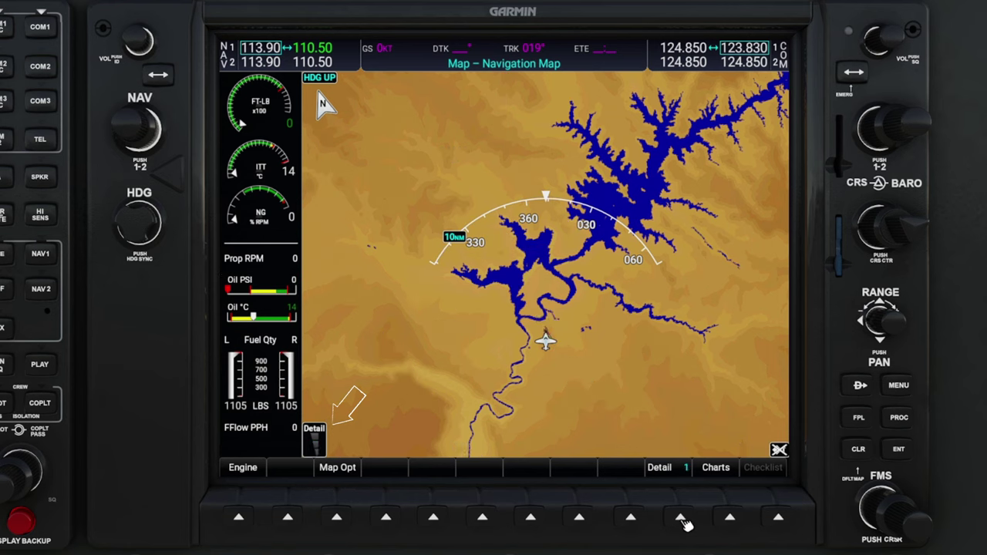
left_click(682, 520)
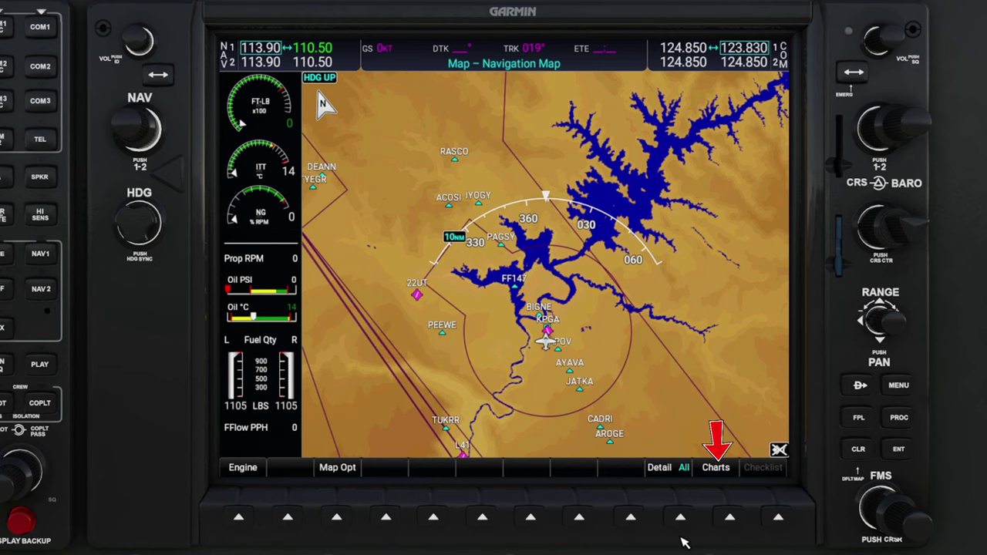
left_click(732, 522)
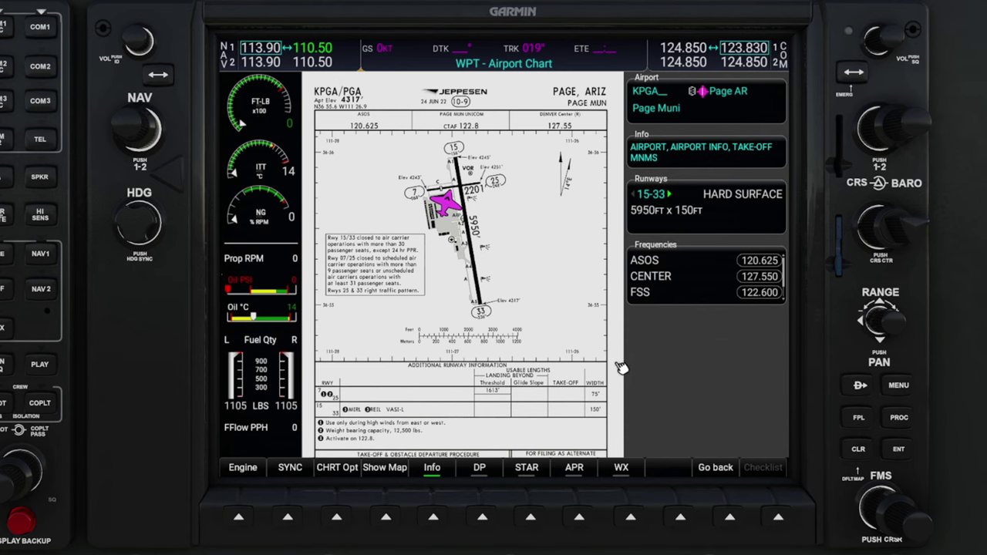
Leave the KPGA Page Municipal chart for the navigation map at 10 NM range
left_click(731, 520)
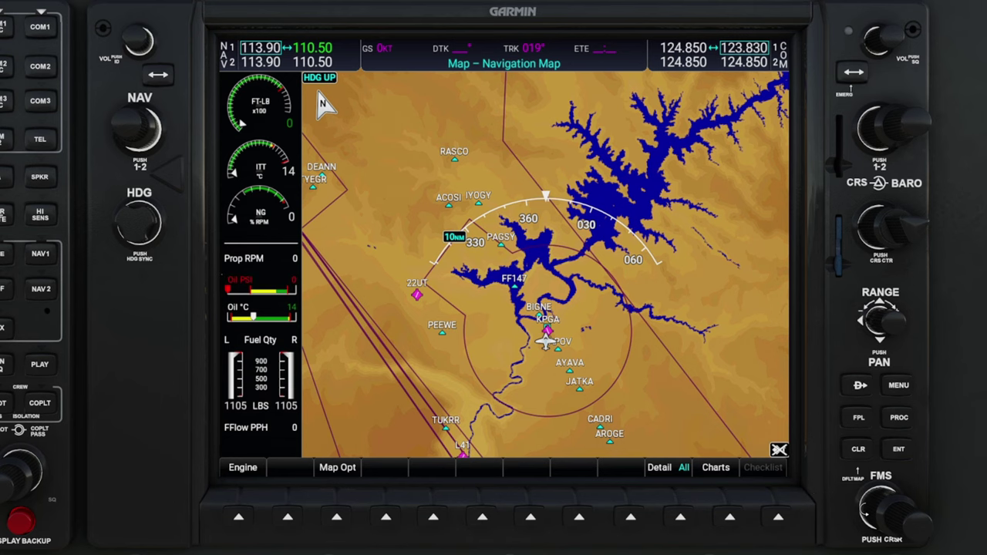
Browse the WPT, Aux, FPL and NRST page groups, then select the IFR/VFR Charts map
scroll(866, 511, "up", 1)
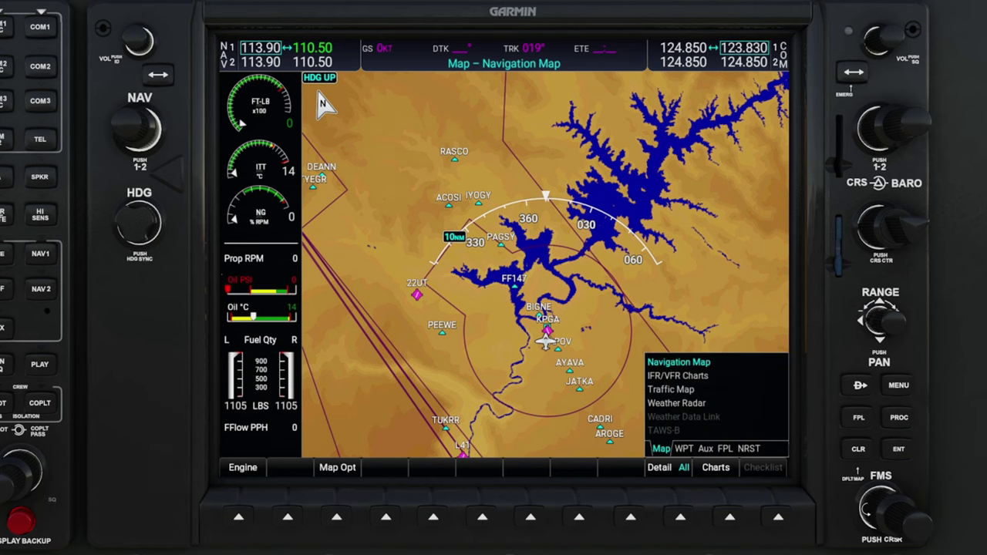
scroll(866, 511, "up", 2)
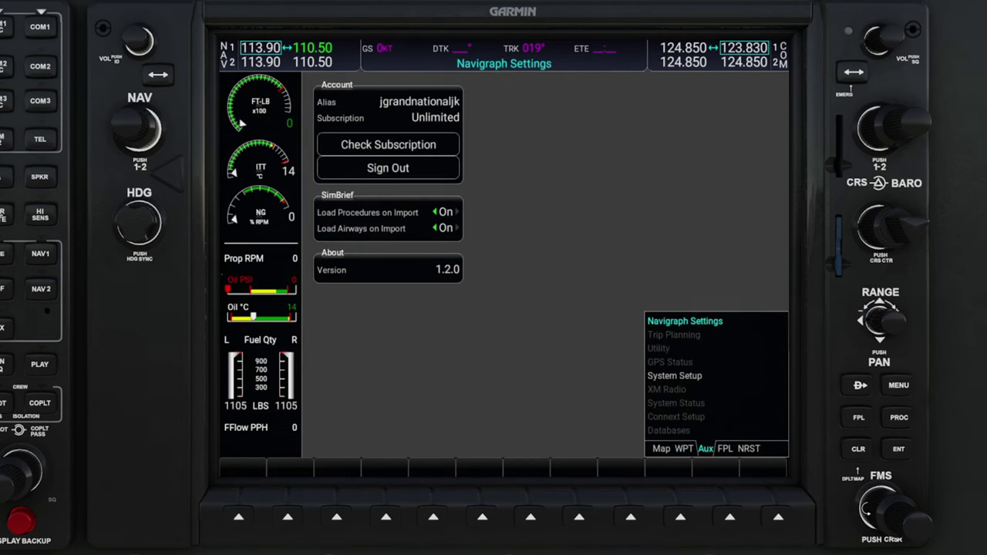
scroll(866, 510, "up", 2)
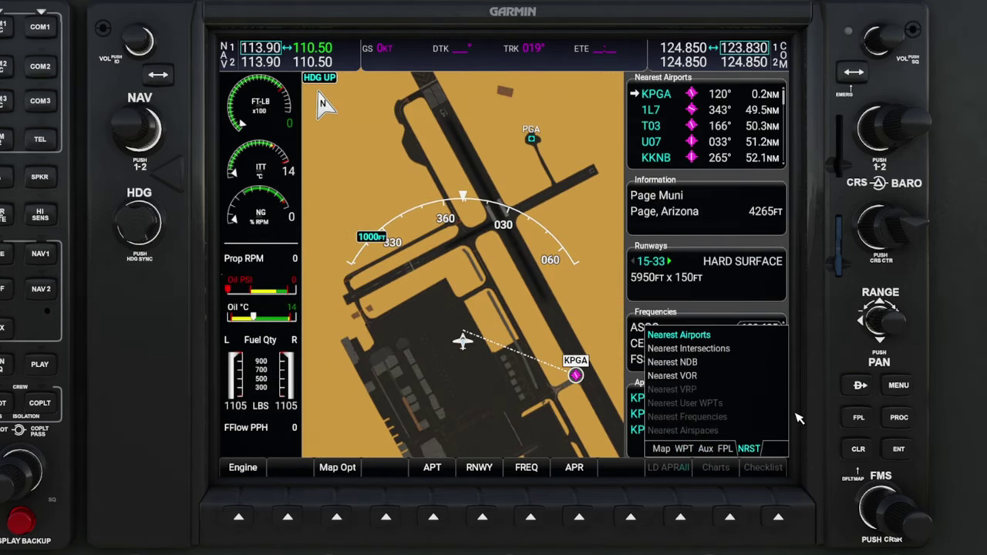
scroll(879, 503, "up", 1)
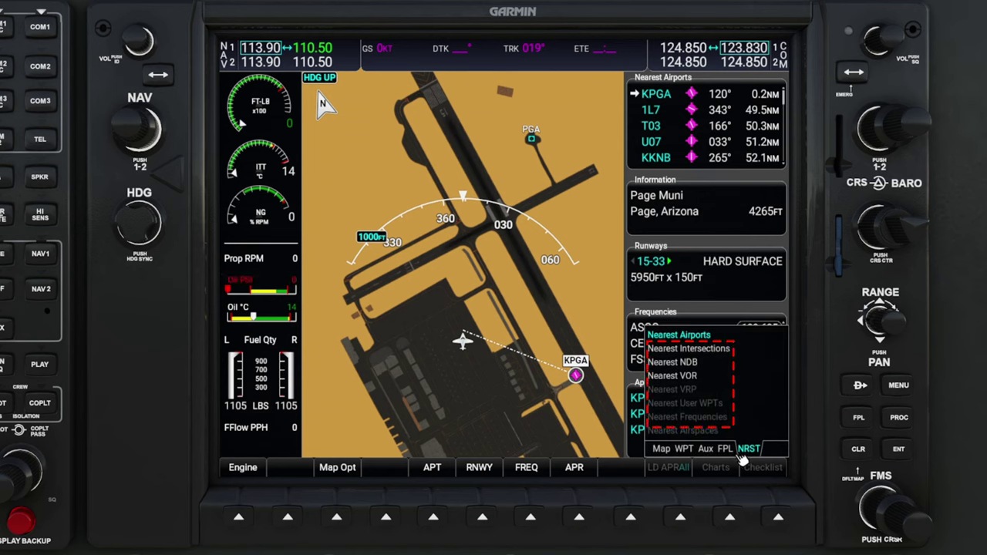
scroll(887, 509, "up", 1)
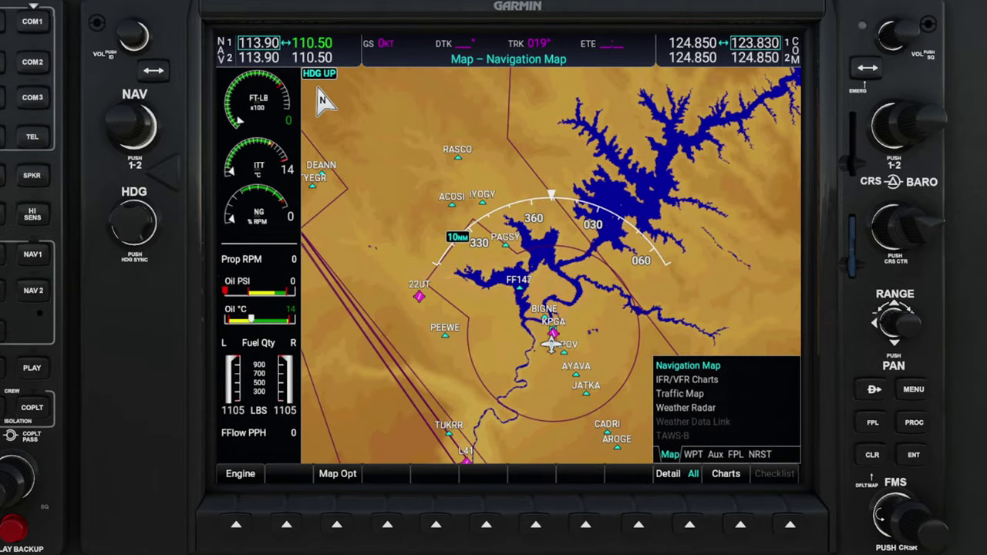
scroll(931, 518, "down", 1)
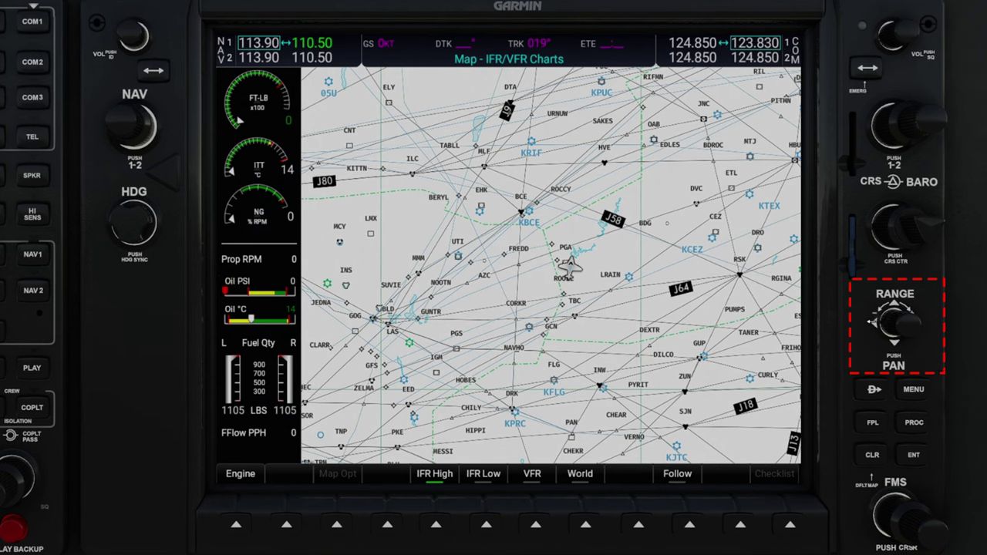
Pan the IFR High chart east and zoom in until J11, Q70 and Q98 near Page are readable
left_click(875, 323)
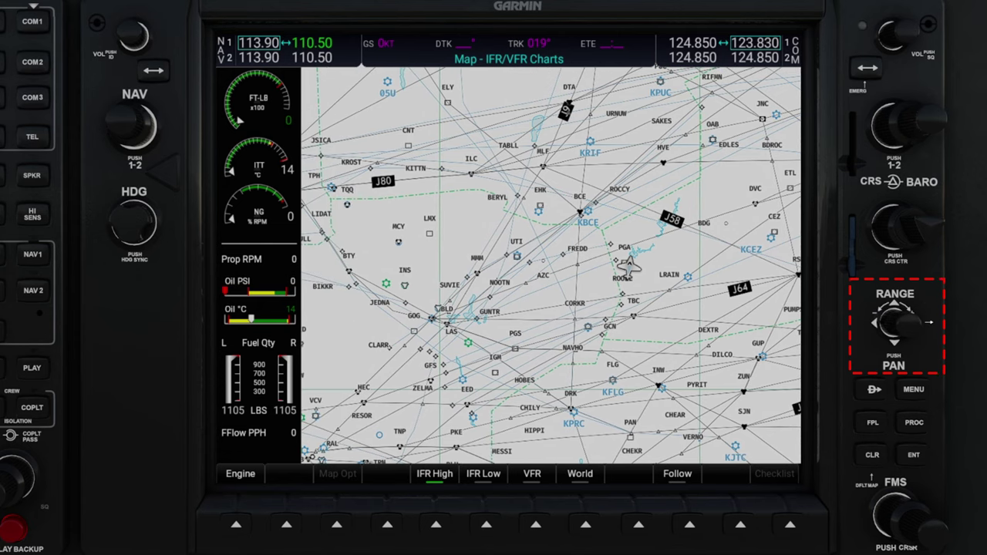
left_click(902, 324)
left_click(904, 328)
scroll(904, 330, "down", 1)
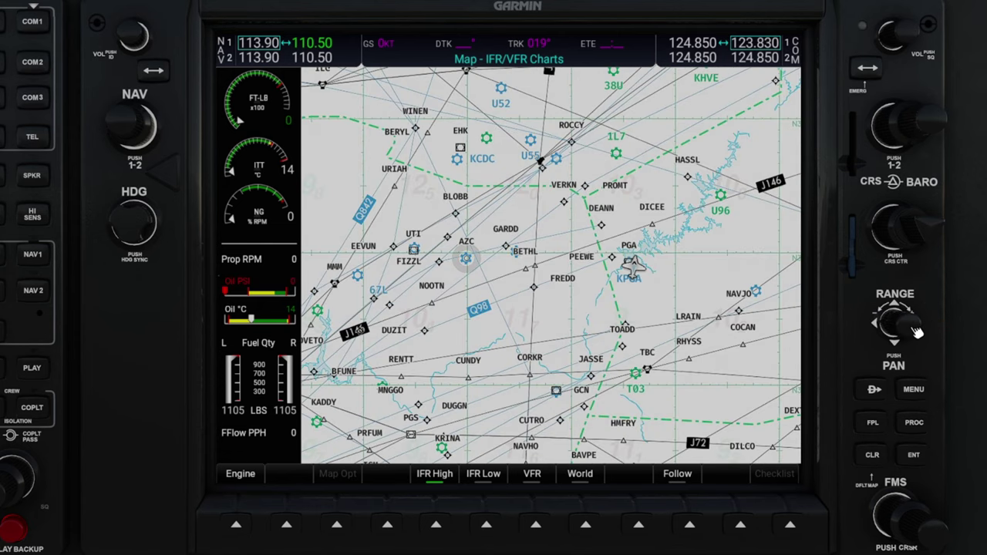
scroll(917, 331, "down", 1)
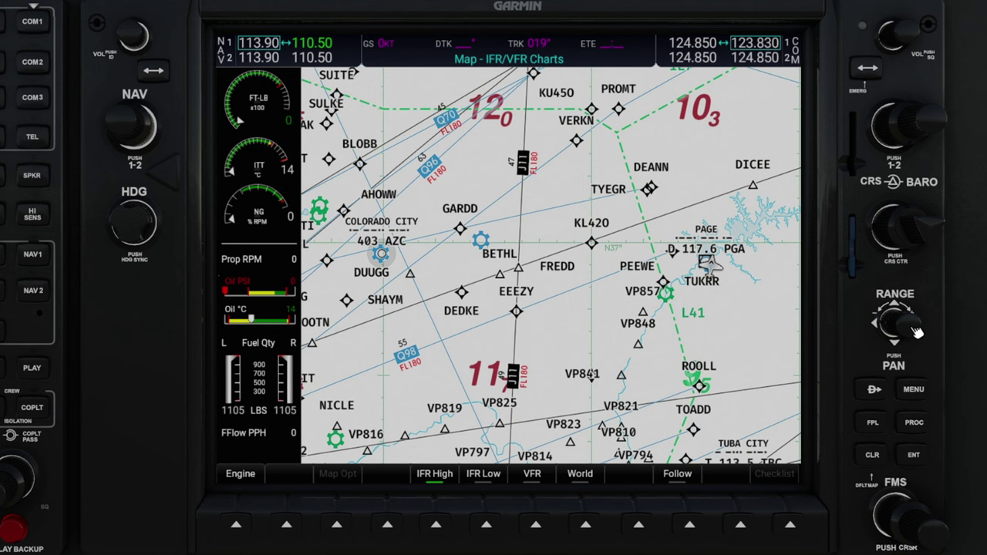
scroll(916, 332, "up", 1)
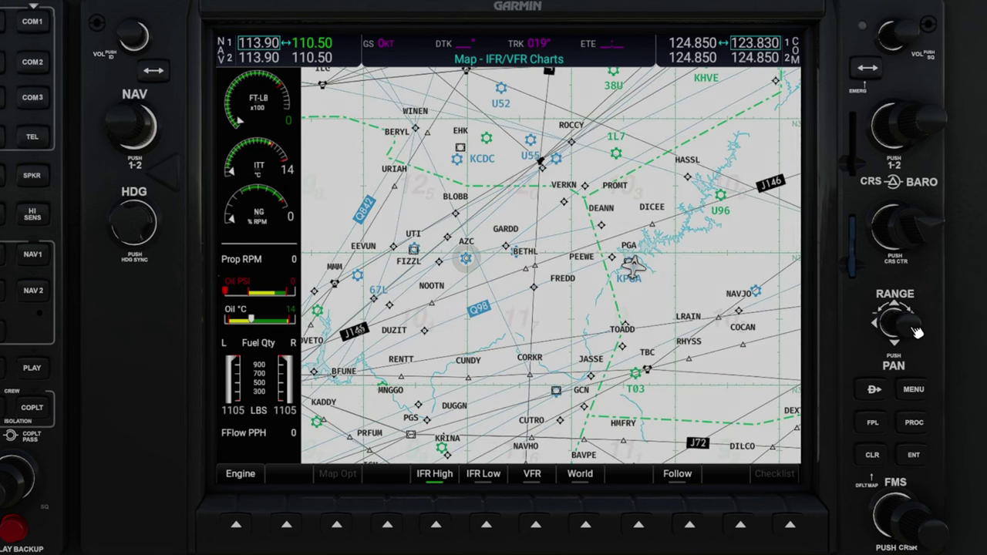
scroll(916, 331, "down", 1)
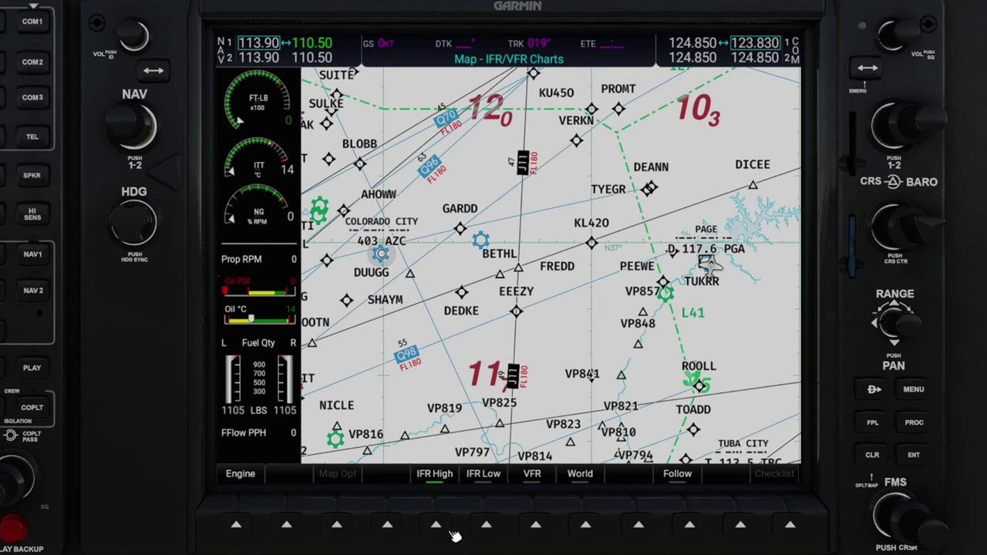
Switch through the IFR Low, VFR and World charts, then recentre on the aircraft near Page
left_click(489, 532)
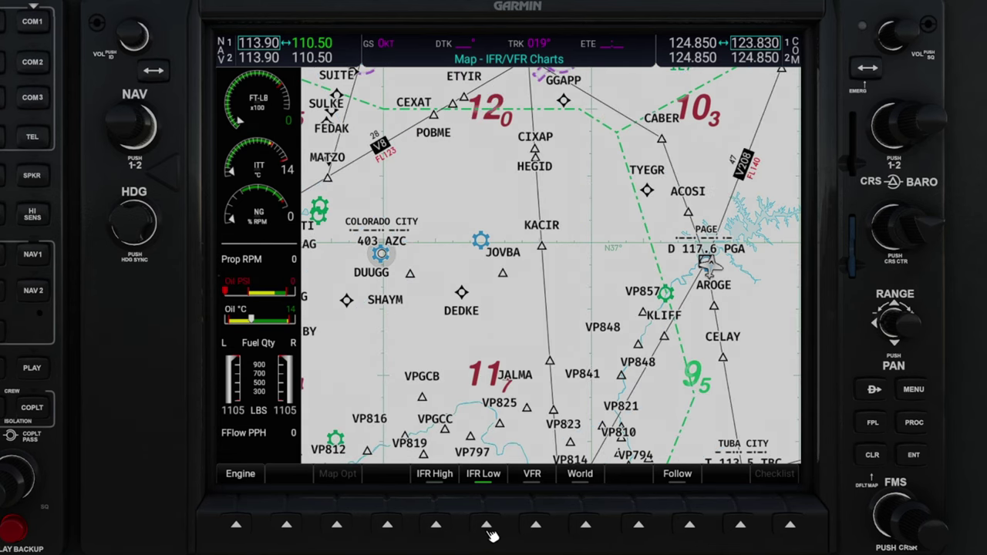
left_click(541, 530)
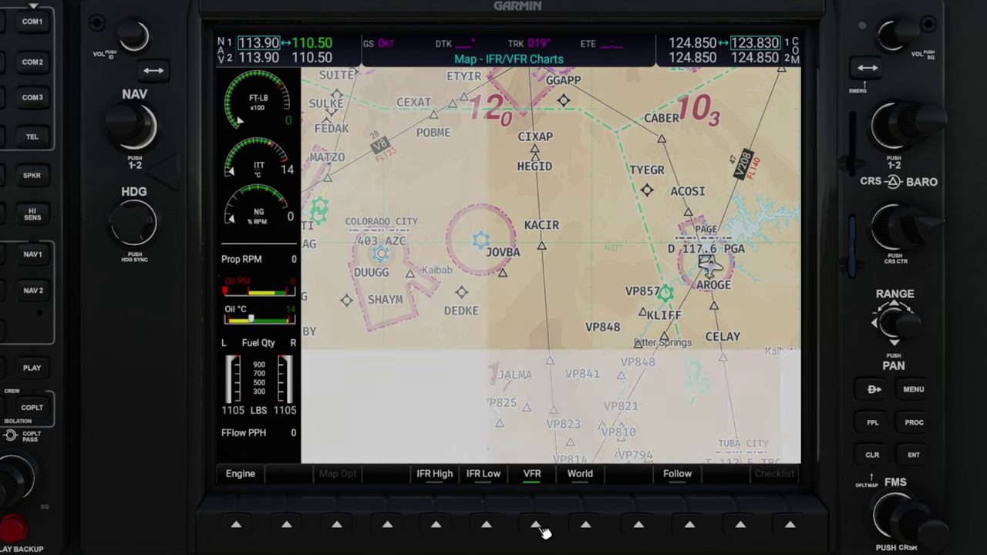
left_click(595, 531)
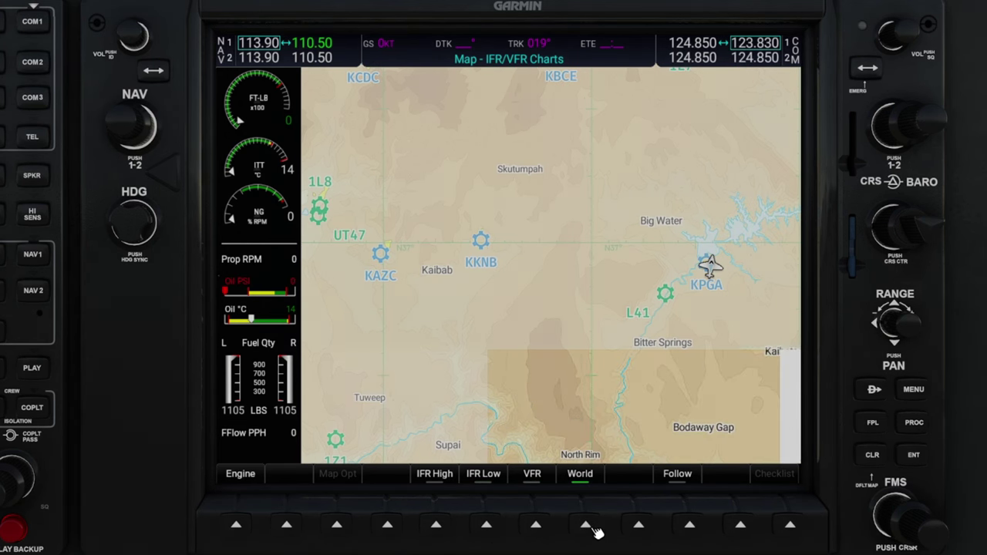
left_click(690, 534)
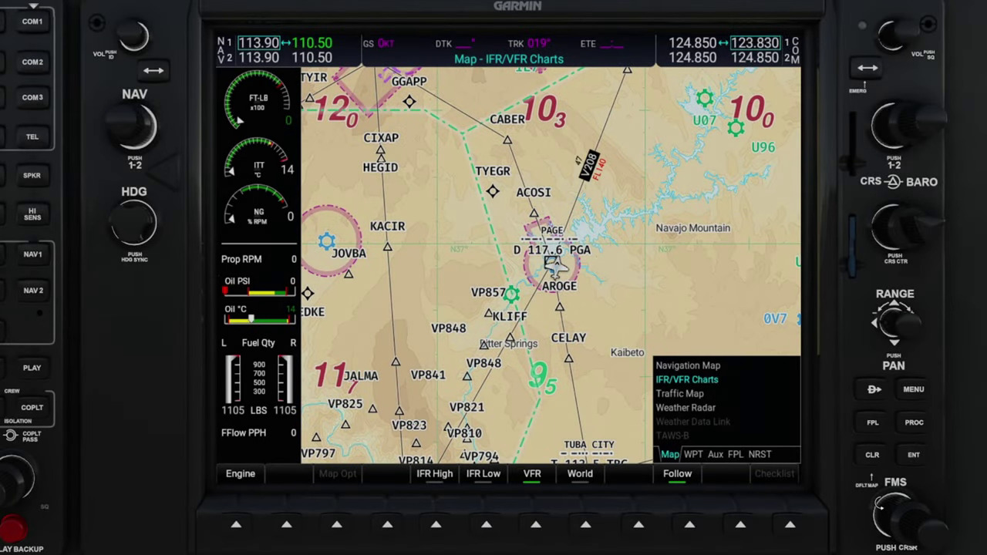
Select Traffic Map in the Map page group, showing TAS in standby and ADS-B airborne
scroll(940, 542, "down", 1)
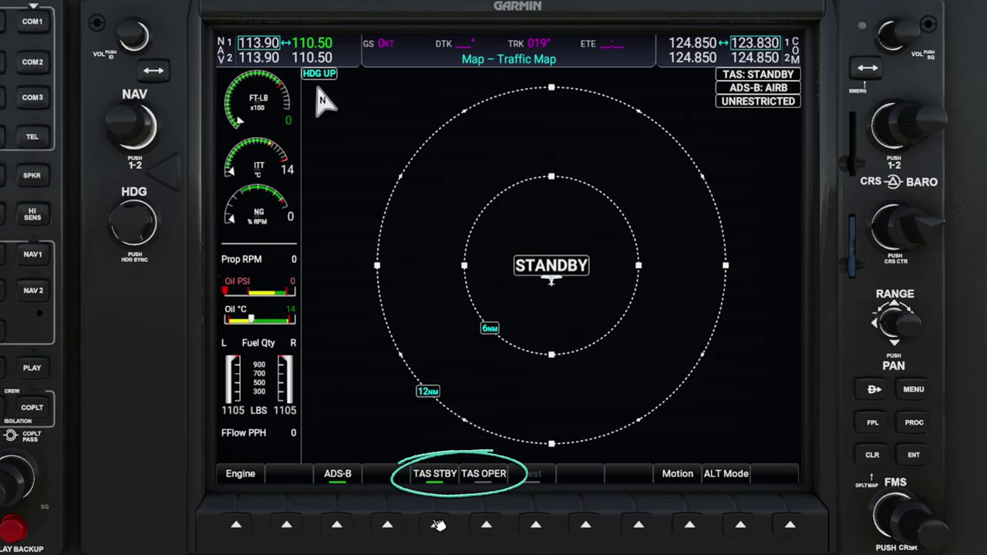
Put TAS into operating mode with absolute motion vectors and a 5-minute duration
left_click(487, 526)
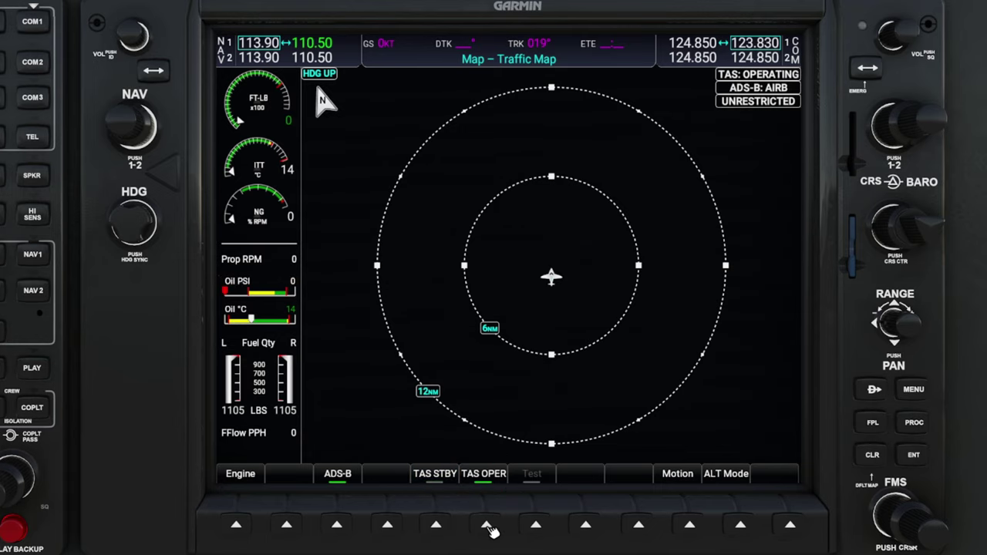
left_click(680, 518)
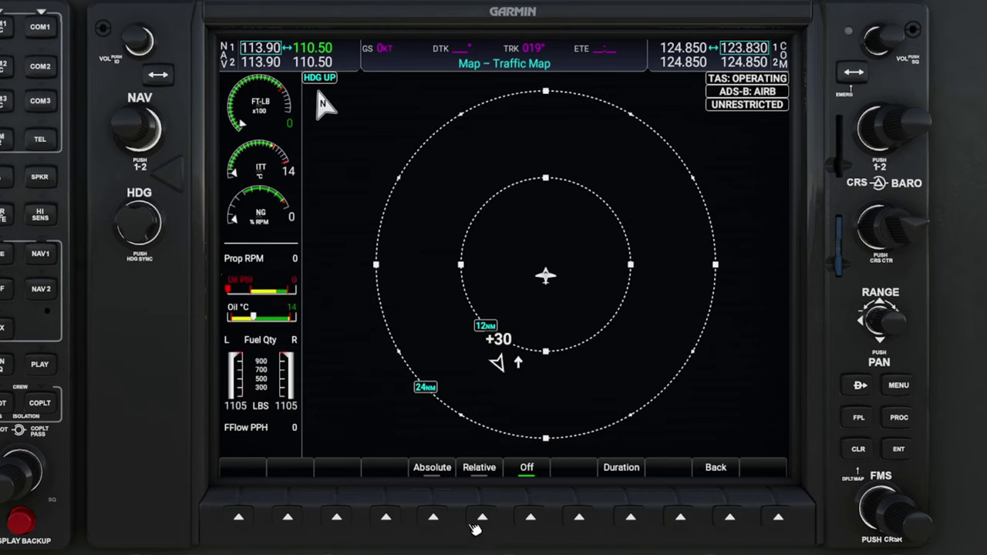
left_click(434, 520)
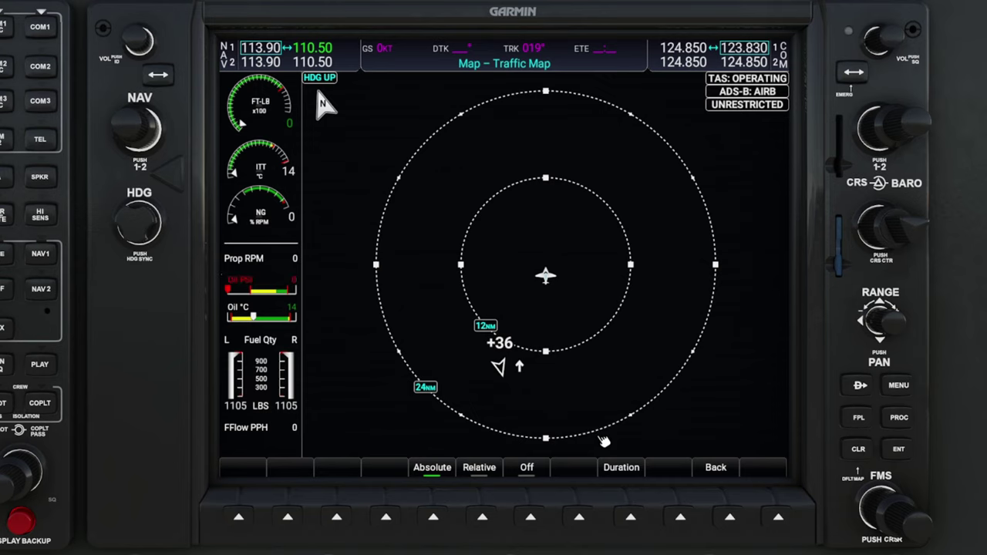
left_click(631, 519)
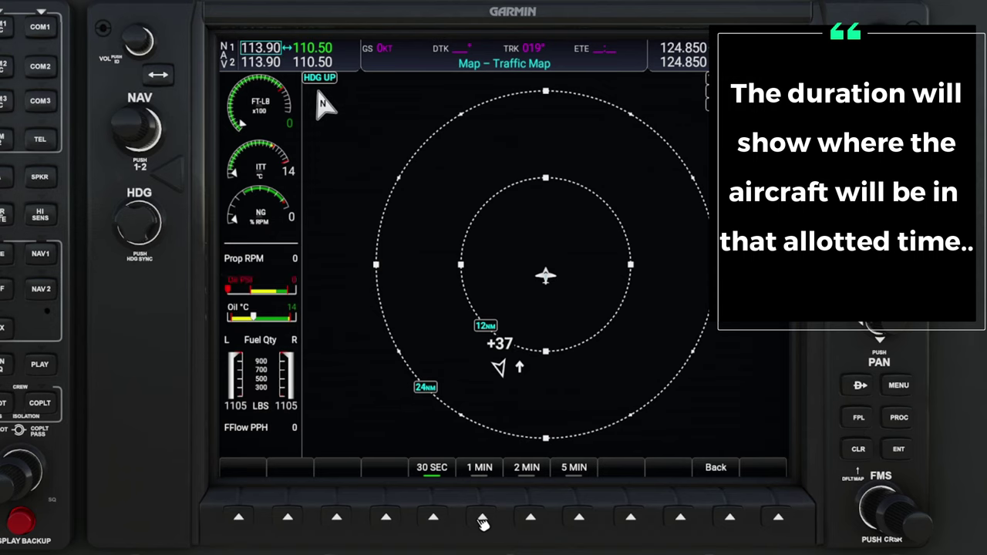
left_click(580, 519)
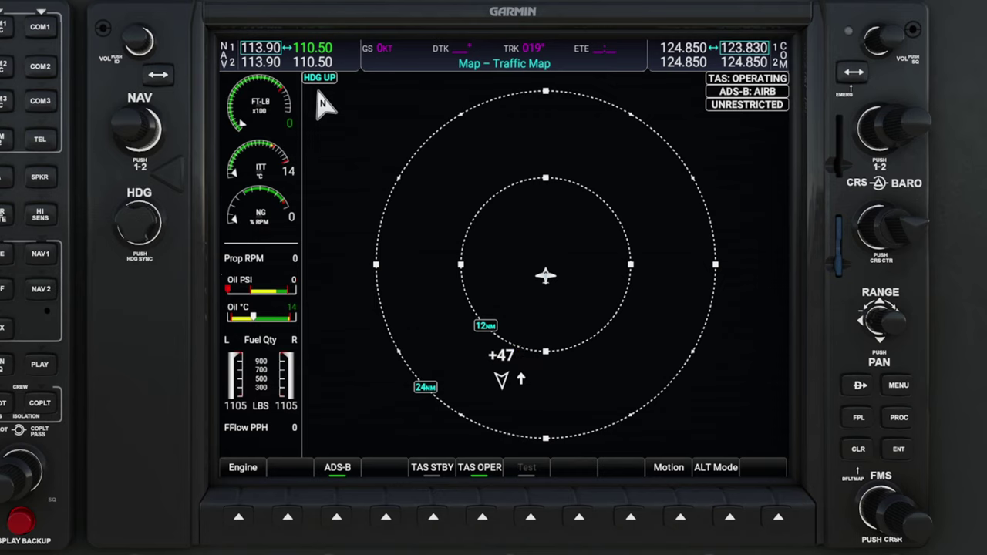
left_click(731, 522)
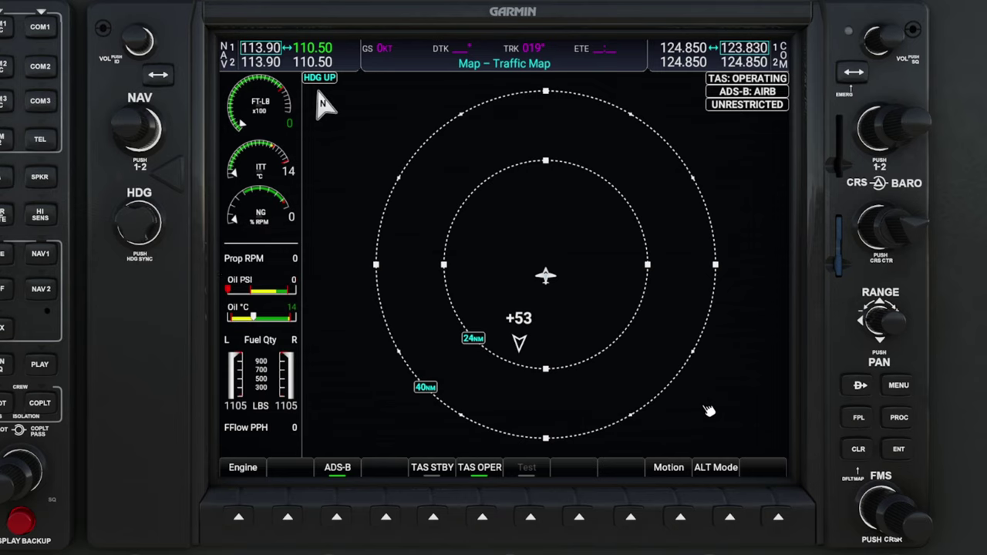
Open the Weather Radar page and switch it from Standby to Weather, accepting the ground caution
scroll(864, 500, "up", 1)
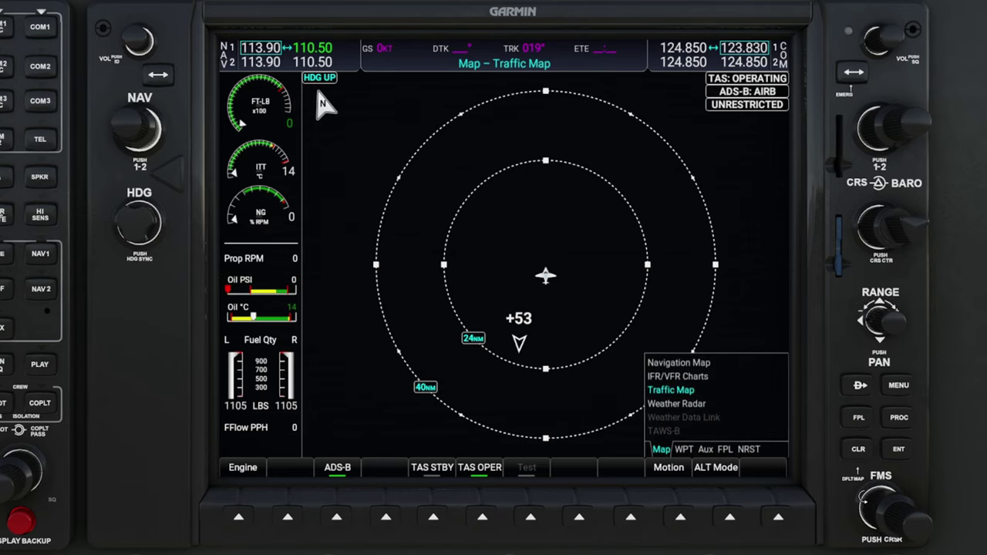
left_click(717, 397)
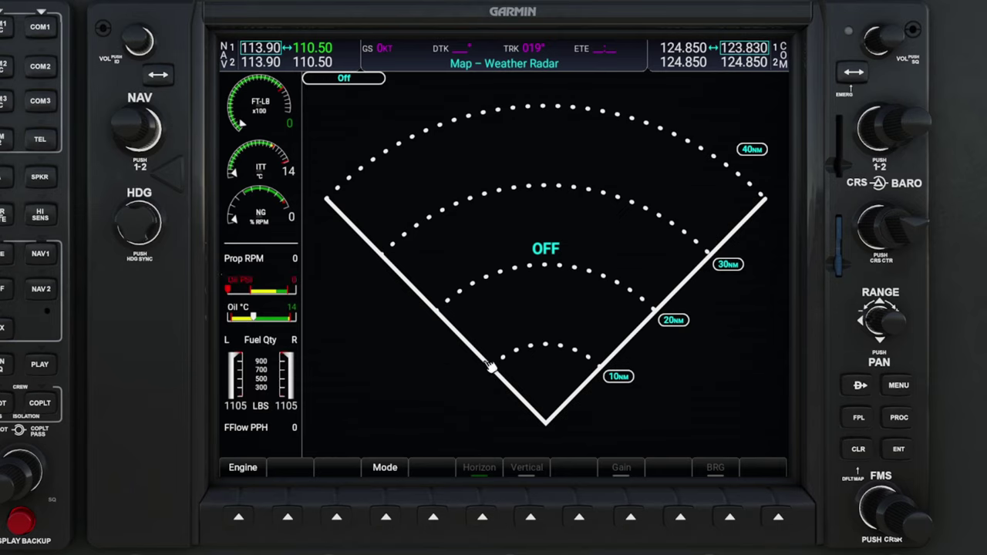
left_click(388, 520)
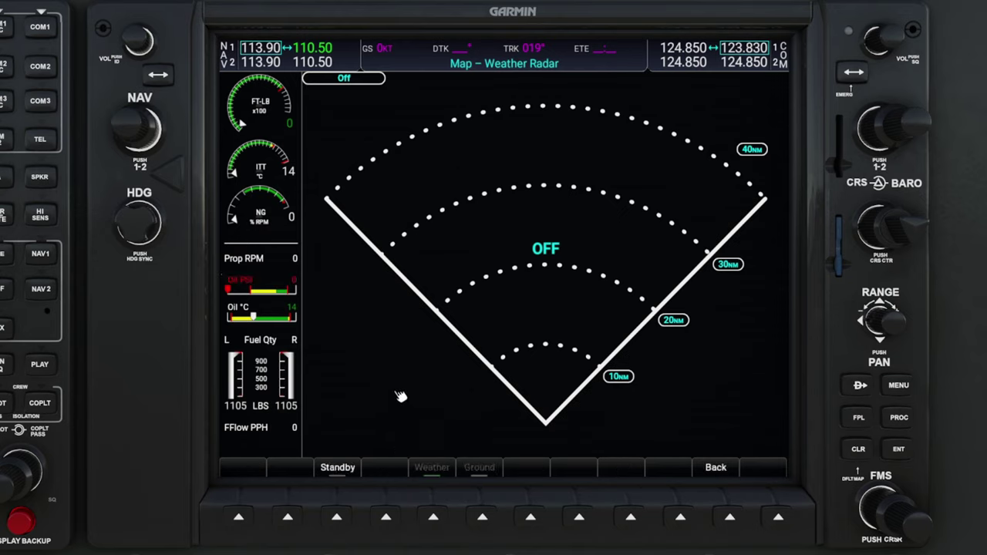
left_click(343, 520)
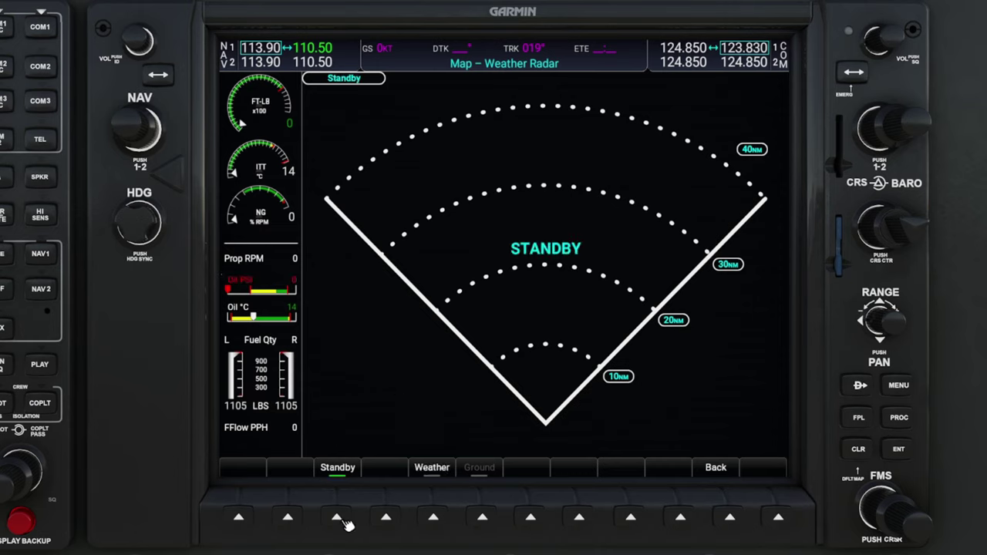
left_click(438, 519)
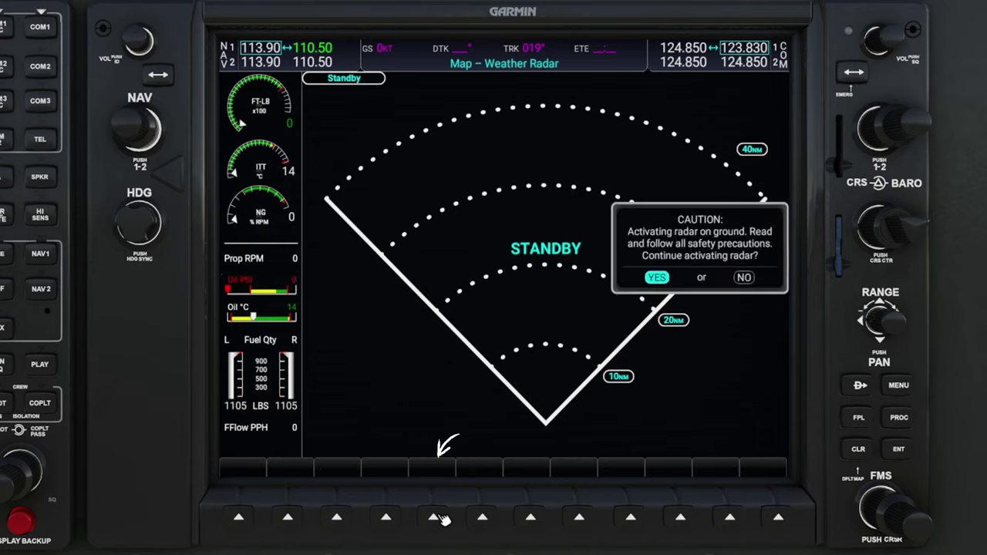
left_click(440, 519)
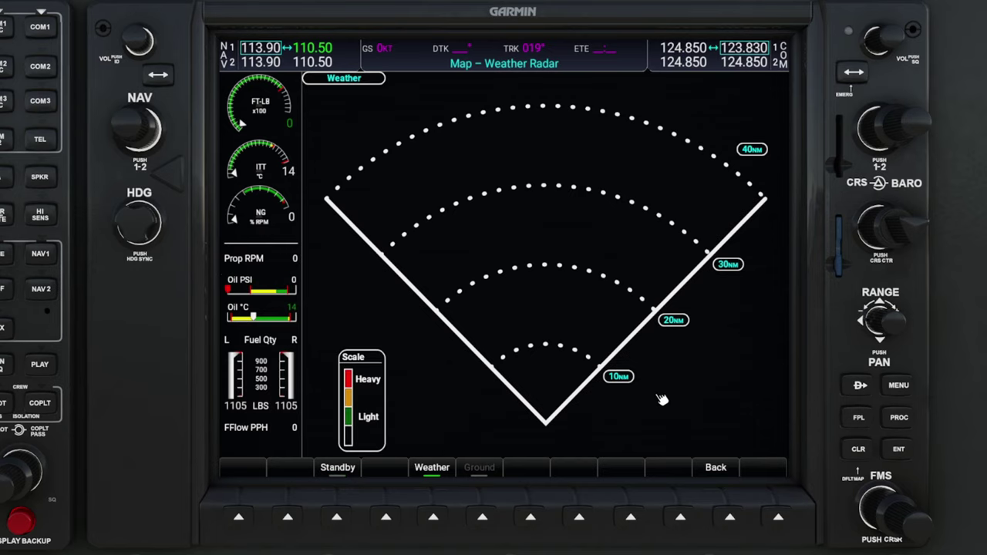
left_click(731, 520)
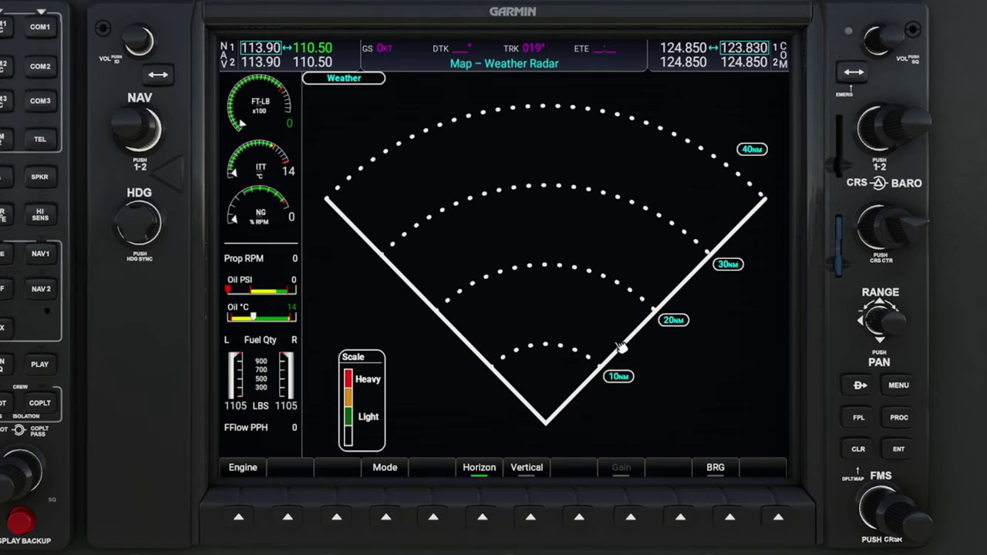
Show the radar's vertical profile view, change its range, and display the tilt line
left_click(531, 517)
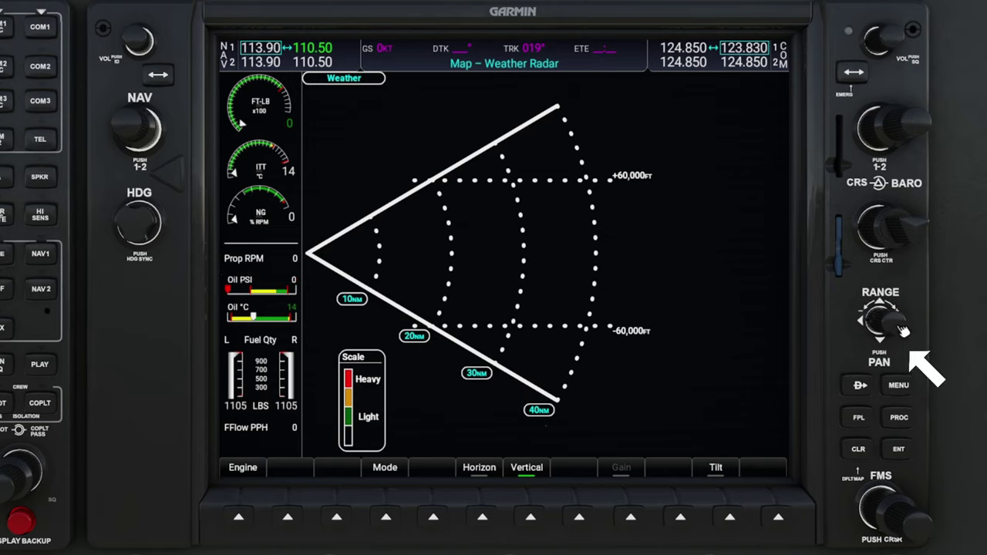
scroll(903, 330, "down", 1)
scroll(904, 330, "up", 1)
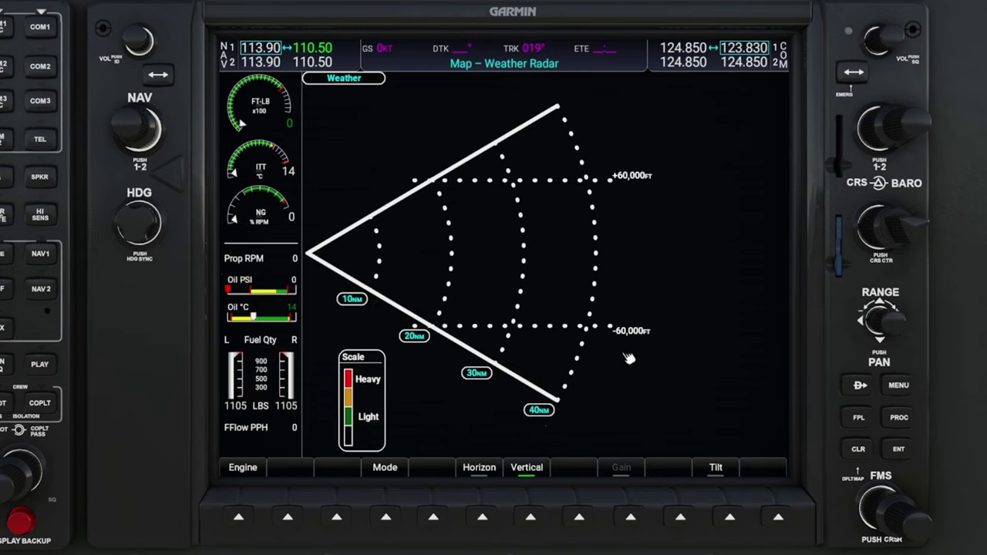
left_click(731, 518)
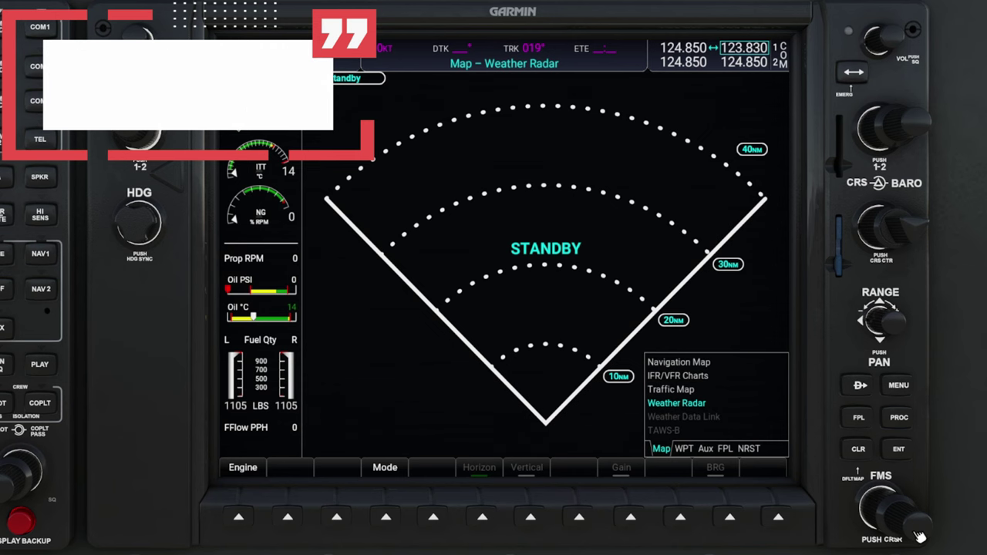
Move to the WPT Airport Information page for KPGA, showing runway 15-33 and frequencies
scroll(921, 535, "down", 3)
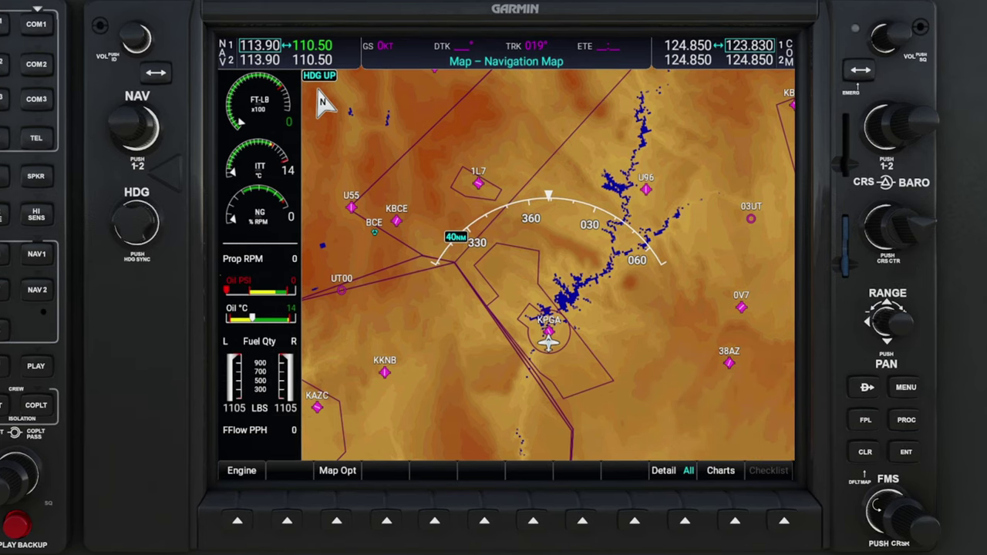
scroll(875, 507, "down", 2)
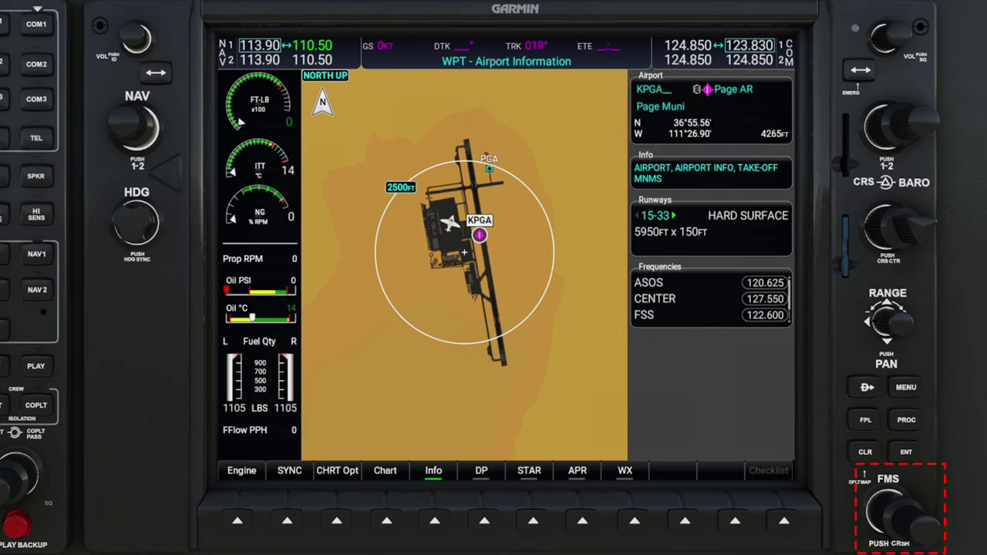
left_click(934, 535)
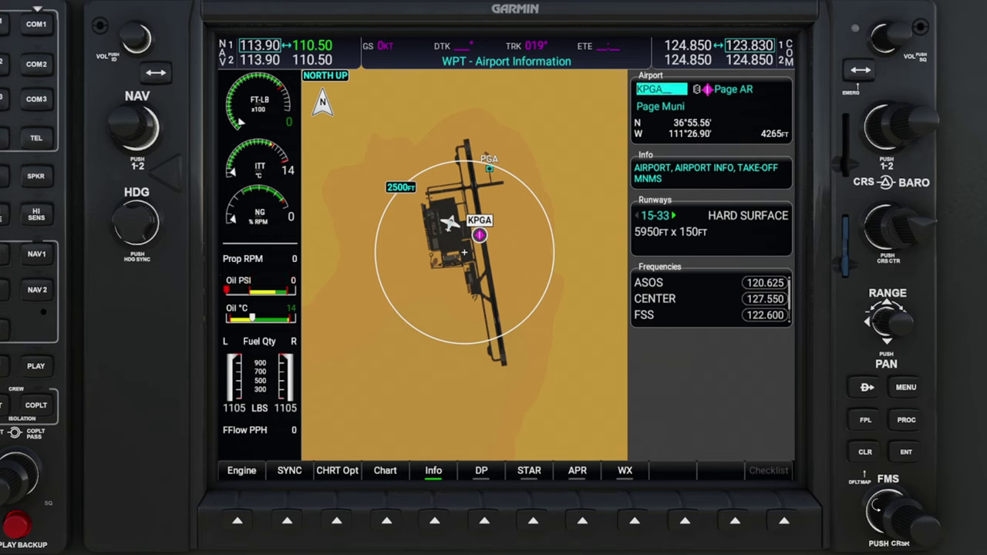
scroll(874, 505, "up", 1)
scroll(875, 508, "up", 3)
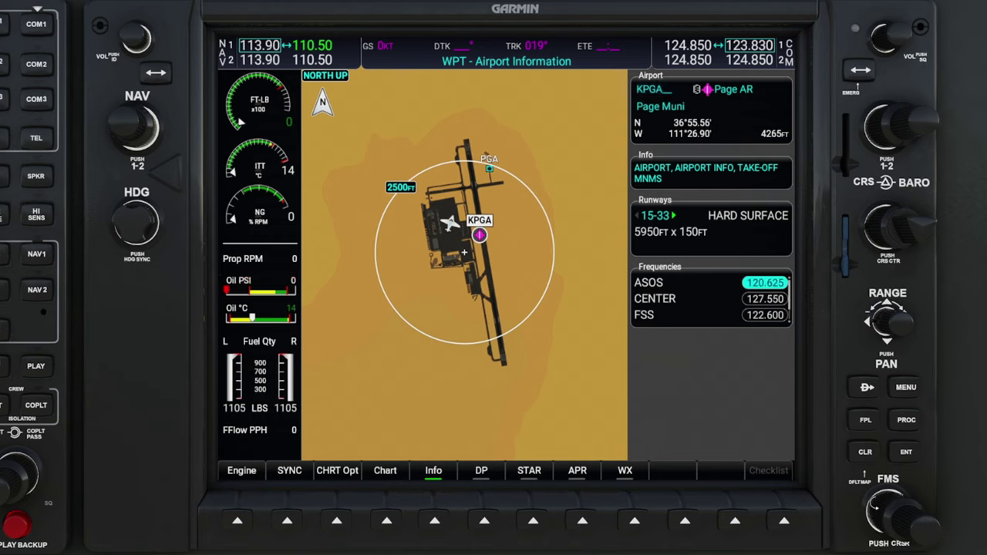
scroll(876, 507, "down", 2)
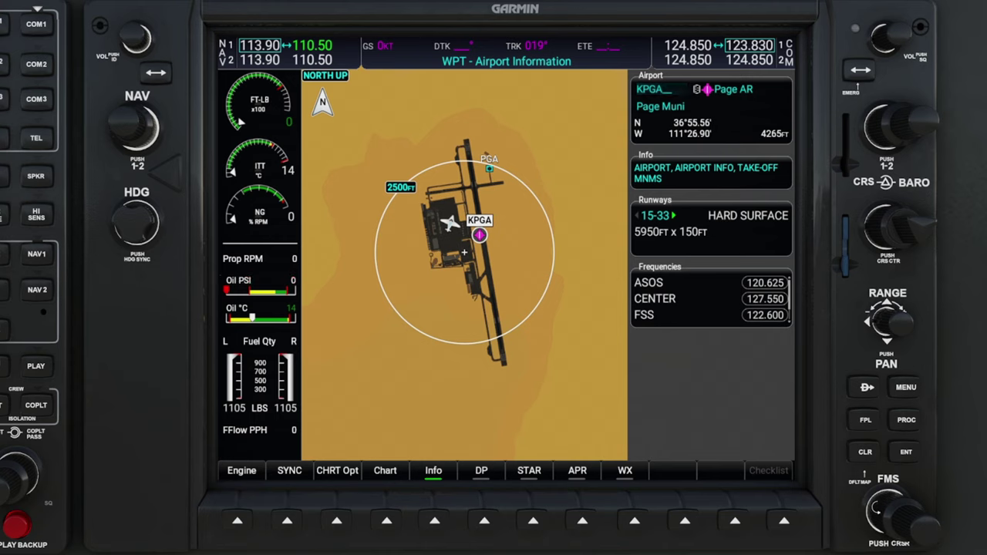